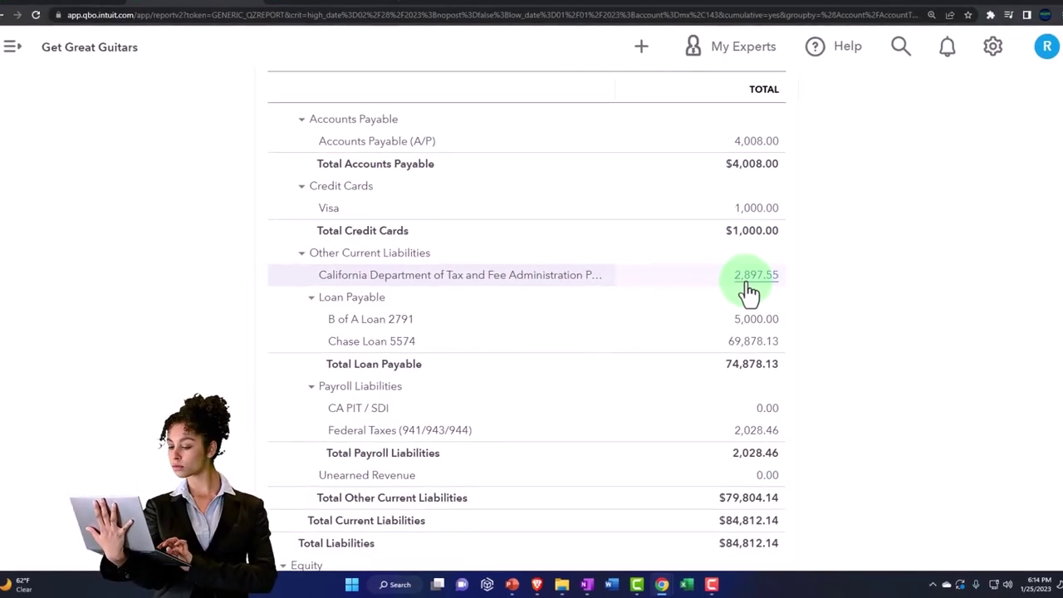
# Review the transactions behind the California Department of Tax and Fee Administration Payable balance, then return to the balance sheet.
pyautogui.click(747, 283)
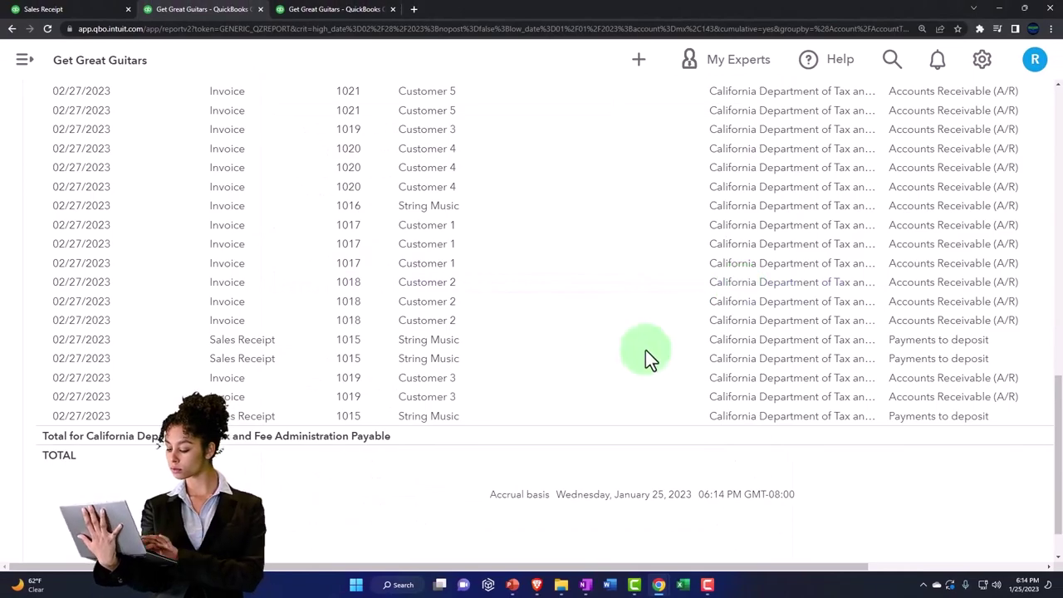
pyautogui.scroll(1, 580, 372)
pyautogui.hotkey('ctrl', '-')
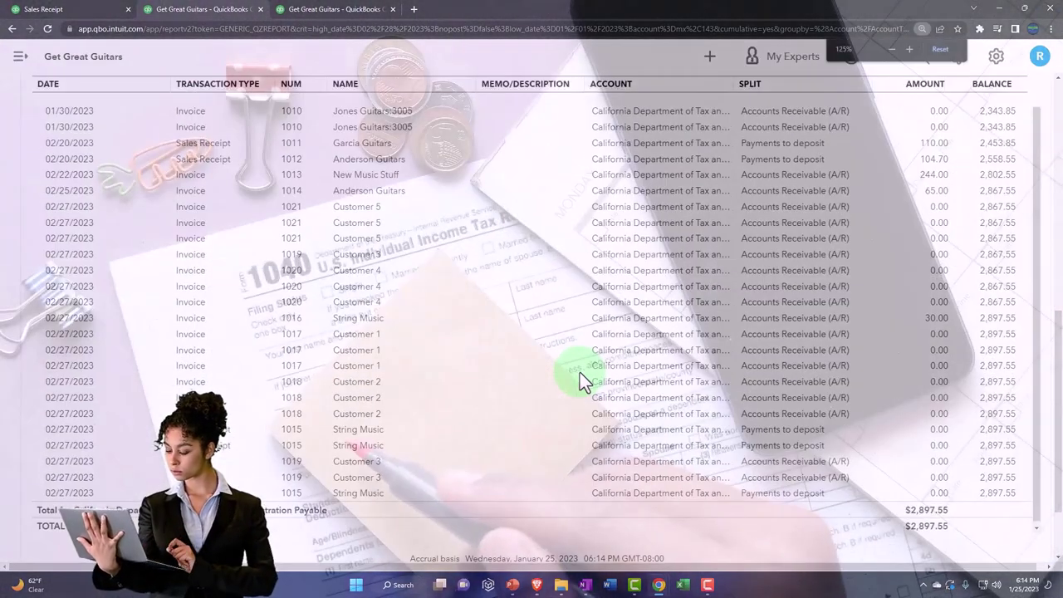
pyautogui.hotkey('ctrl', '-')
pyautogui.scroll(3, 550, 387)
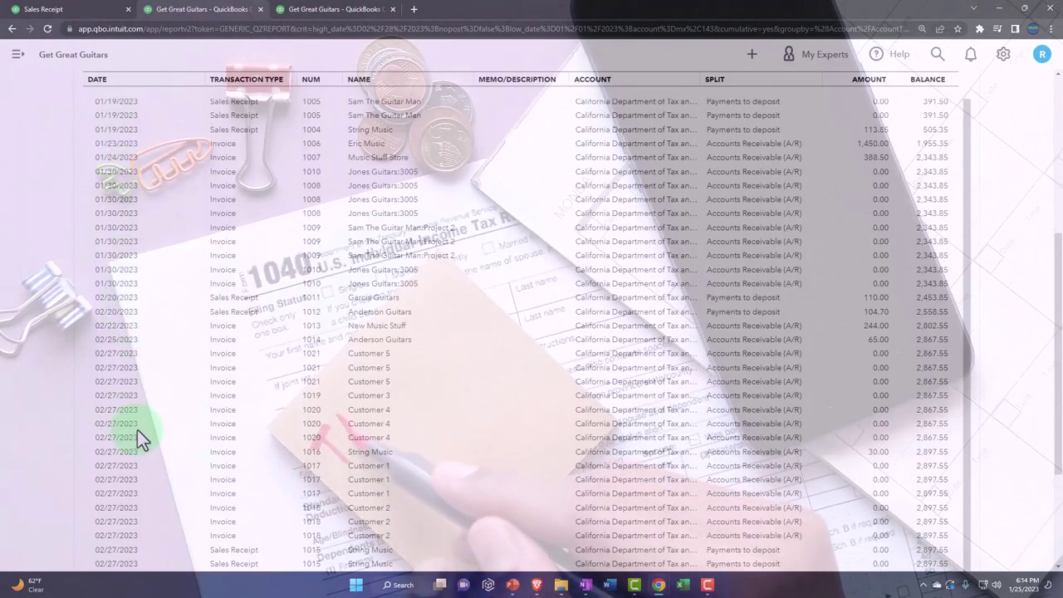
pyautogui.scroll(-2, 119, 472)
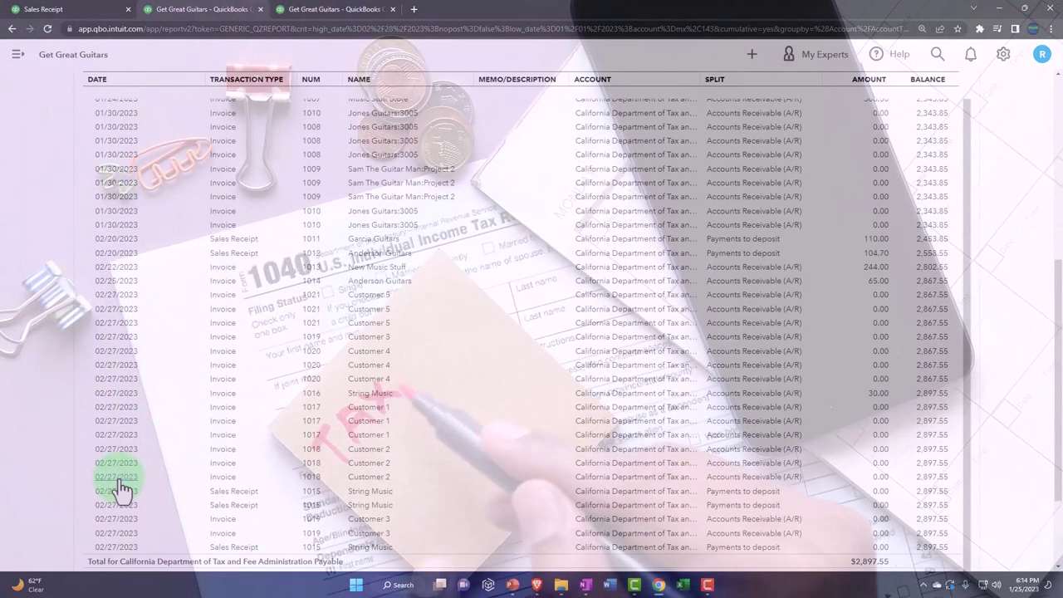
pyautogui.scroll(5, 121, 486)
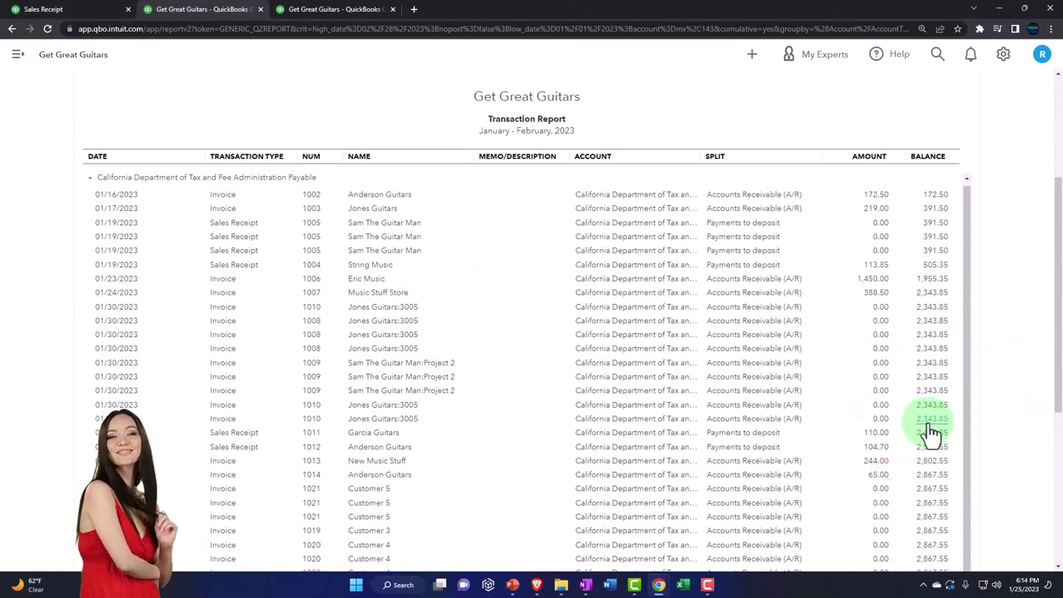
pyautogui.scroll(-2, 932, 432)
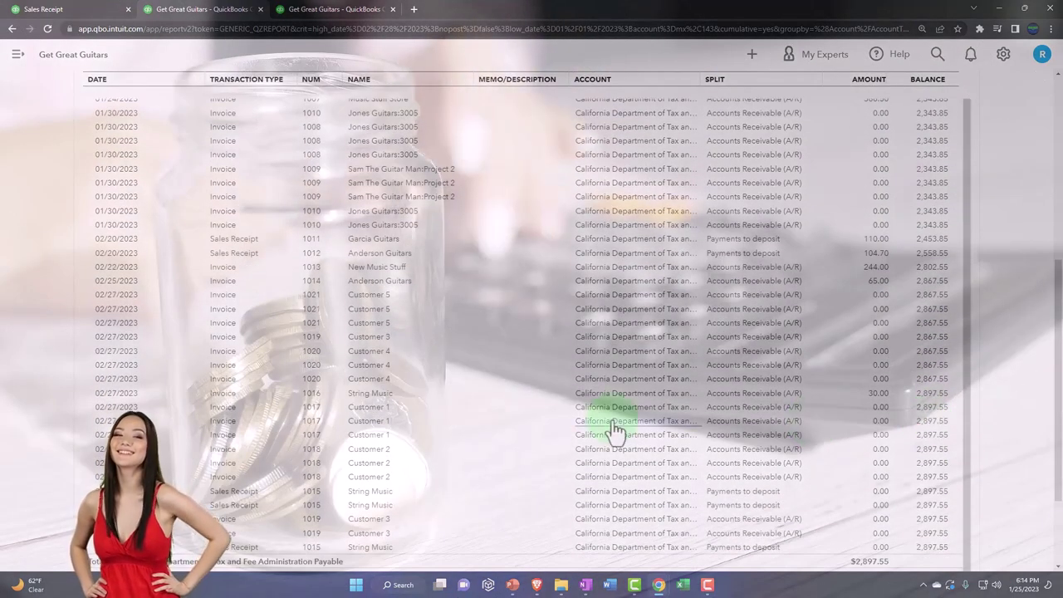
pyautogui.scroll(-4, 531, 432)
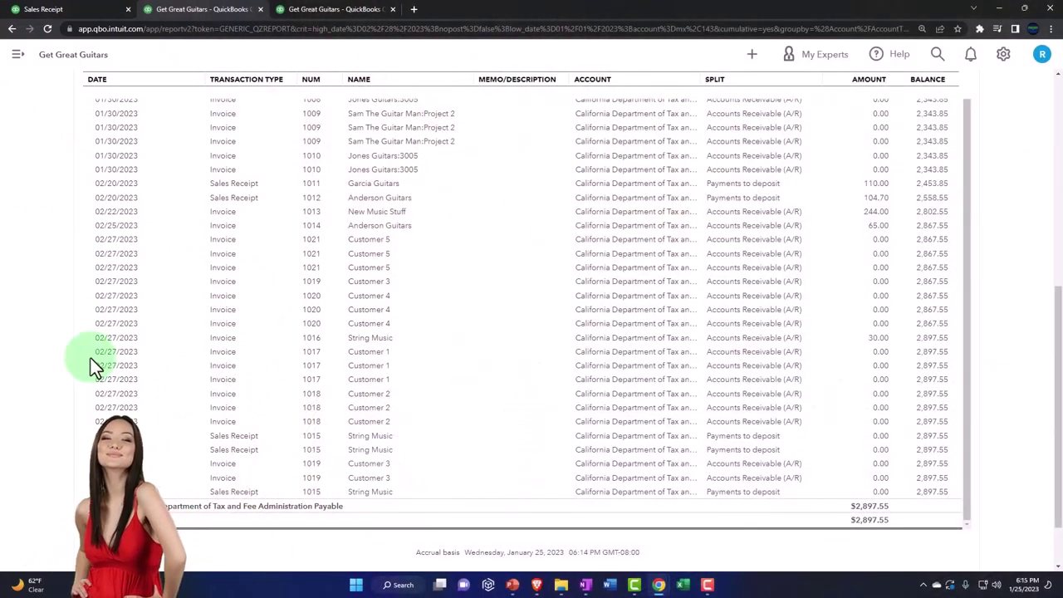
pyautogui.scroll(10, 20, 344)
pyautogui.click(71, 118)
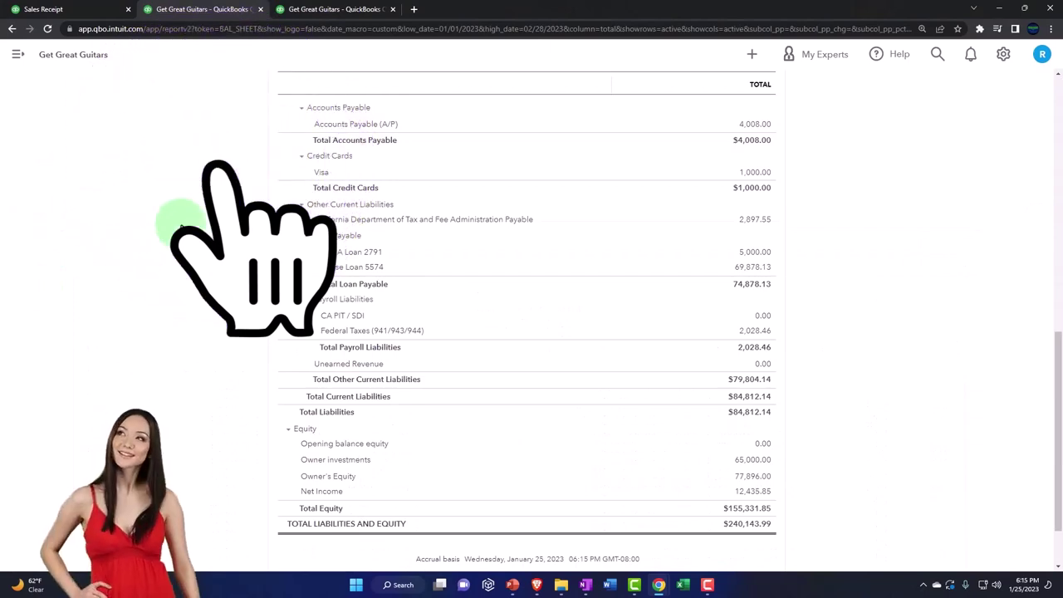
# Duplicate the Profit and Loss browser tab and open the Sales Tax Liability Report in the copy, searching reports for "sale".
pyautogui.click(338, 16)
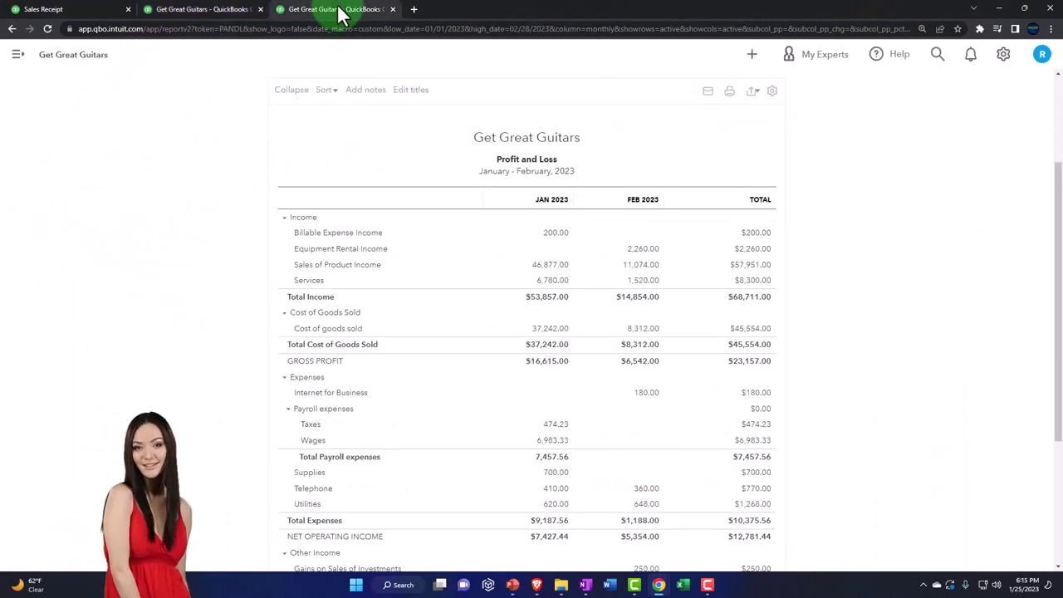
pyautogui.rightClick(339, 12)
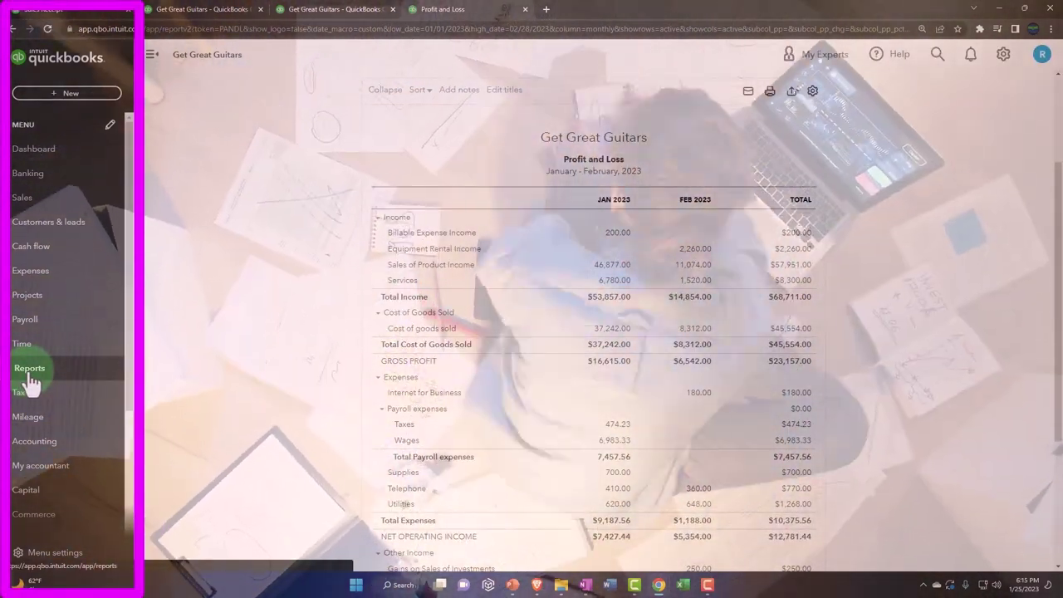
pyautogui.click(29, 374)
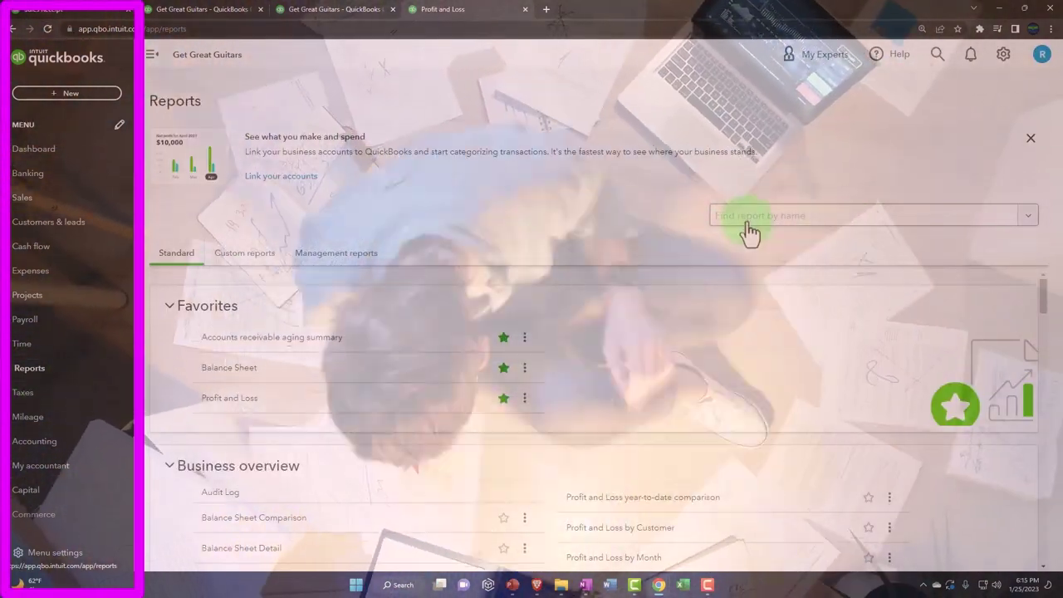
pyautogui.click(748, 217)
pyautogui.write('sale')
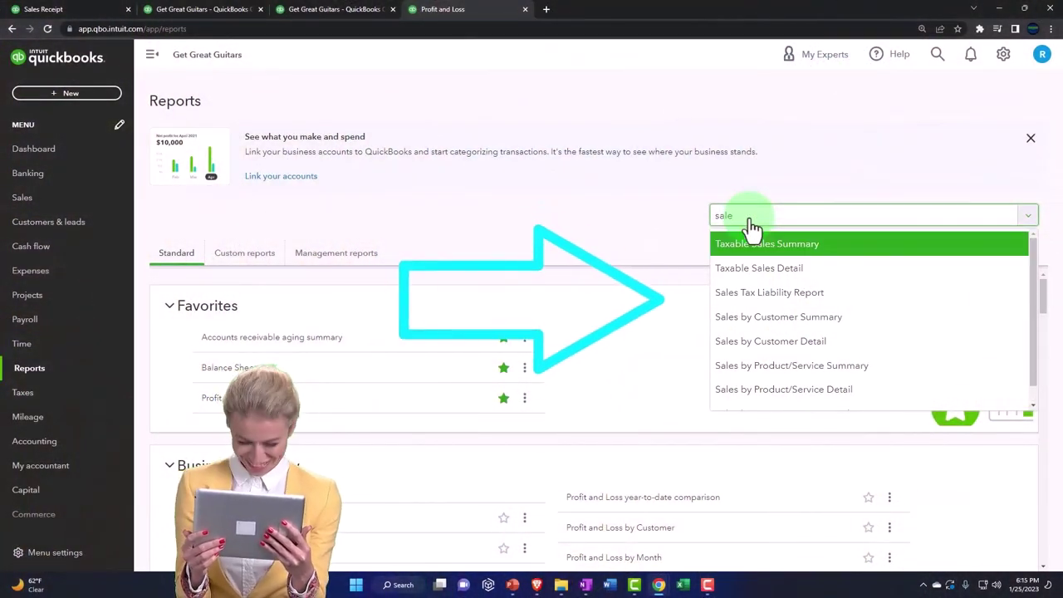
pyautogui.press('Down')
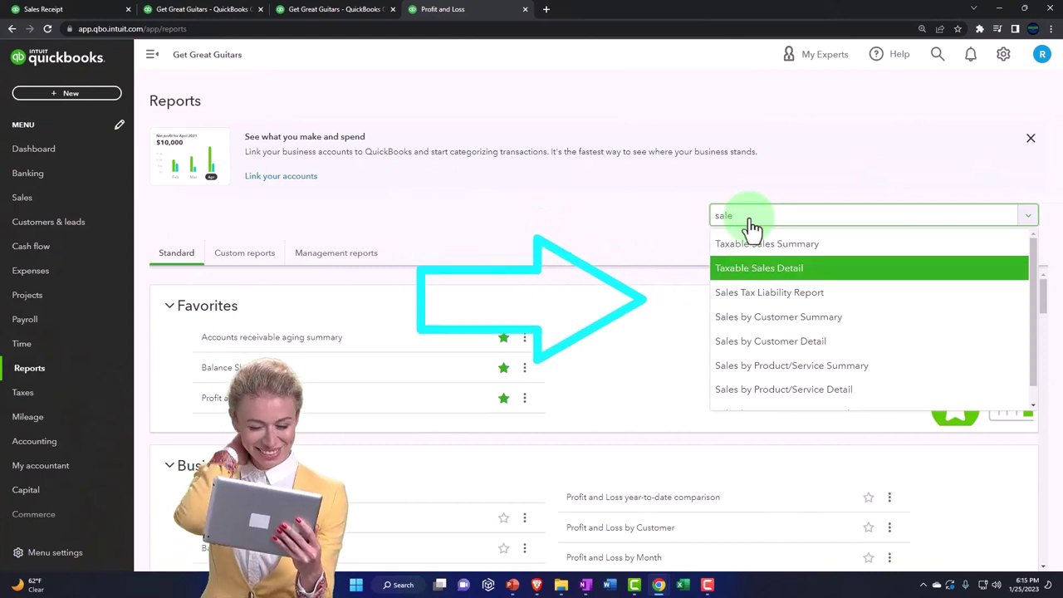
pyautogui.press('Down')
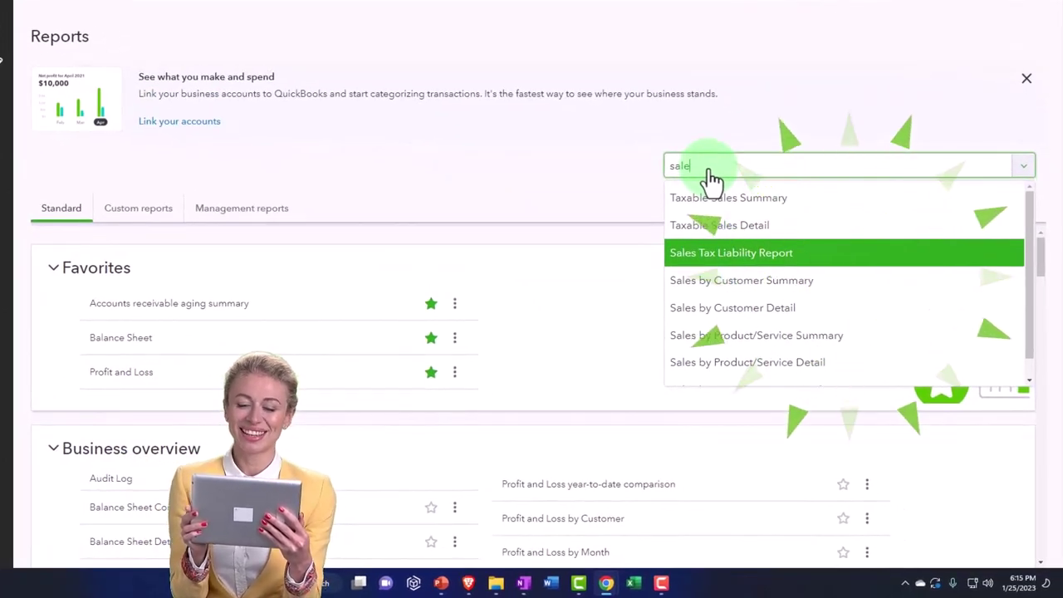
pyautogui.press('Return')
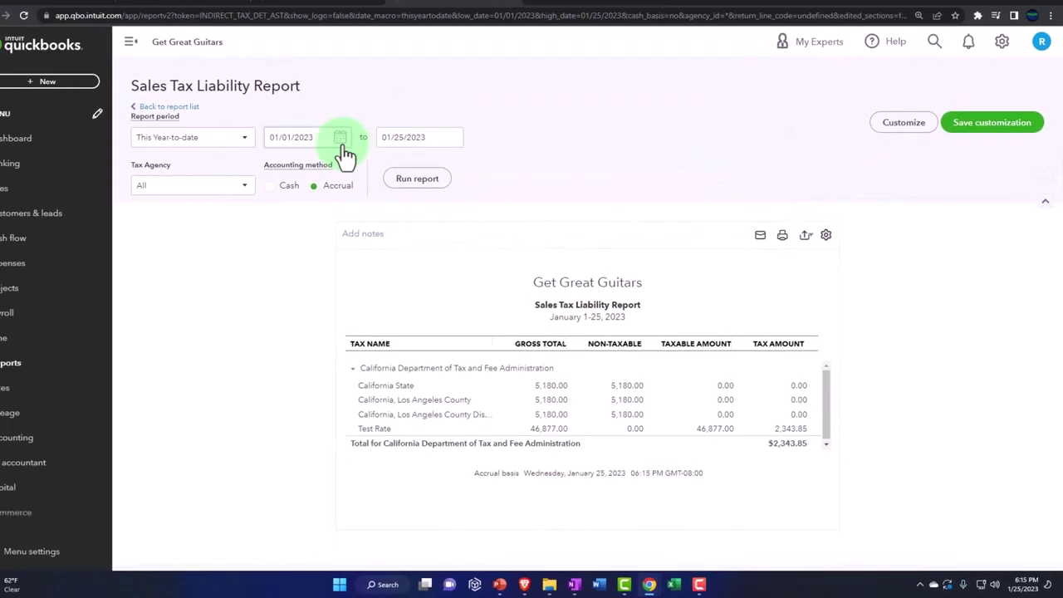
# Set the Sales Tax Liability Report period to 01/01/2023 through 01/31/2023 and run the report.
pyautogui.click(328, 137)
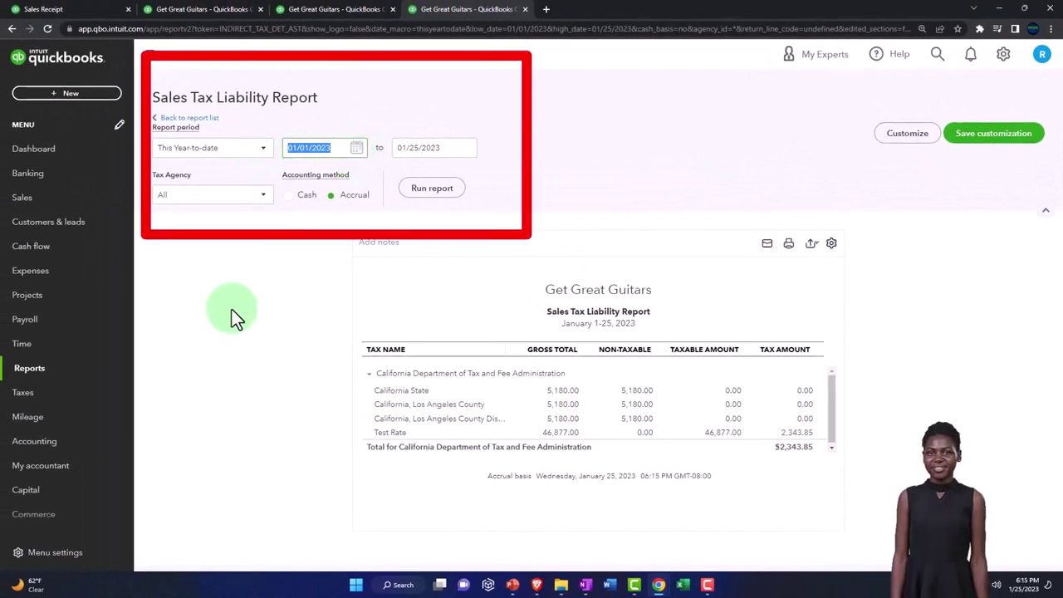
pyautogui.write('0101')
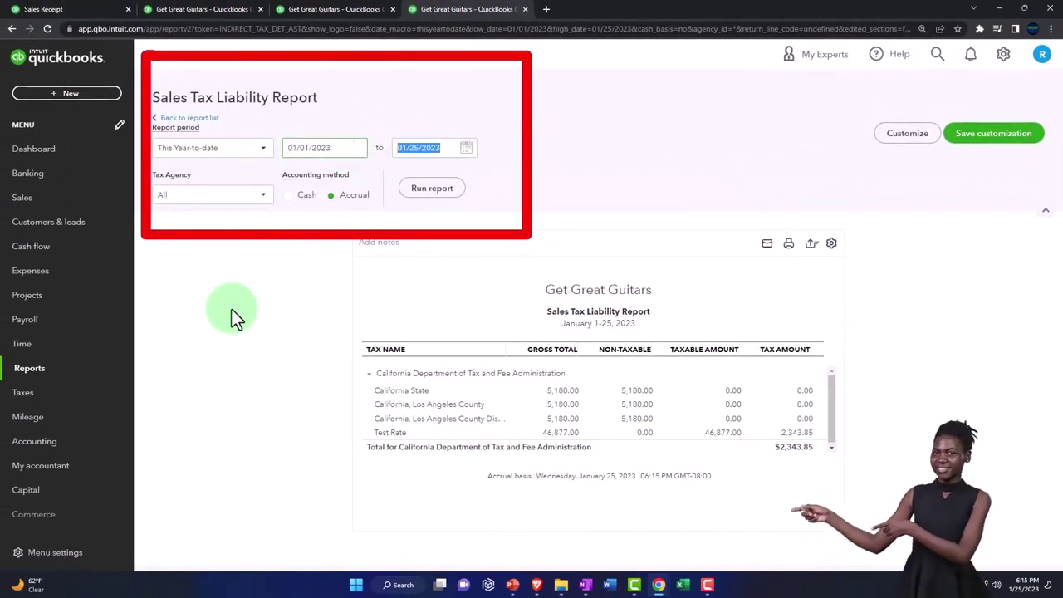
pyautogui.write('01312')
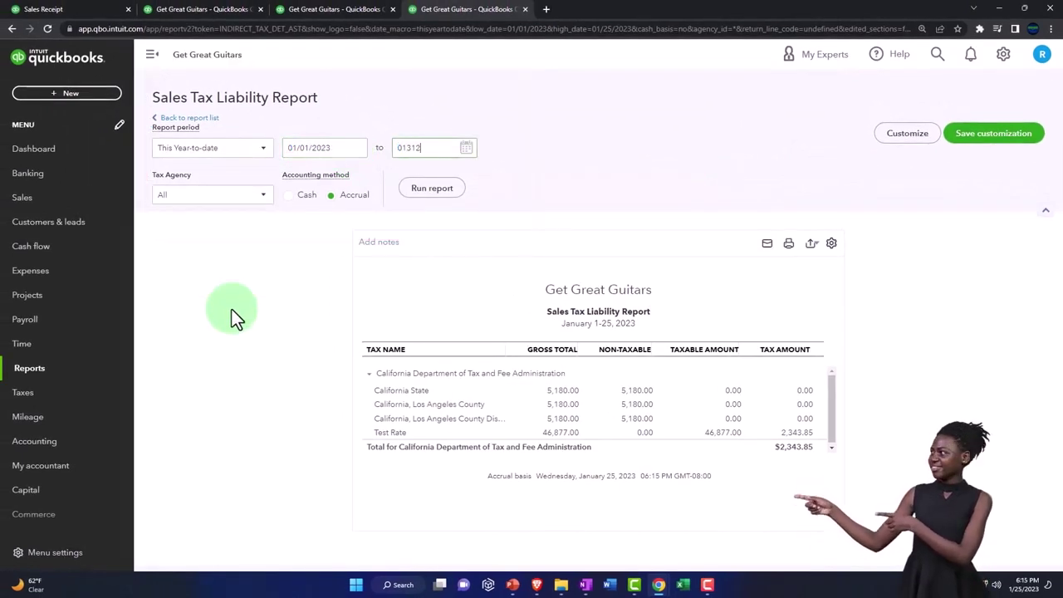
pyautogui.click(432, 189)
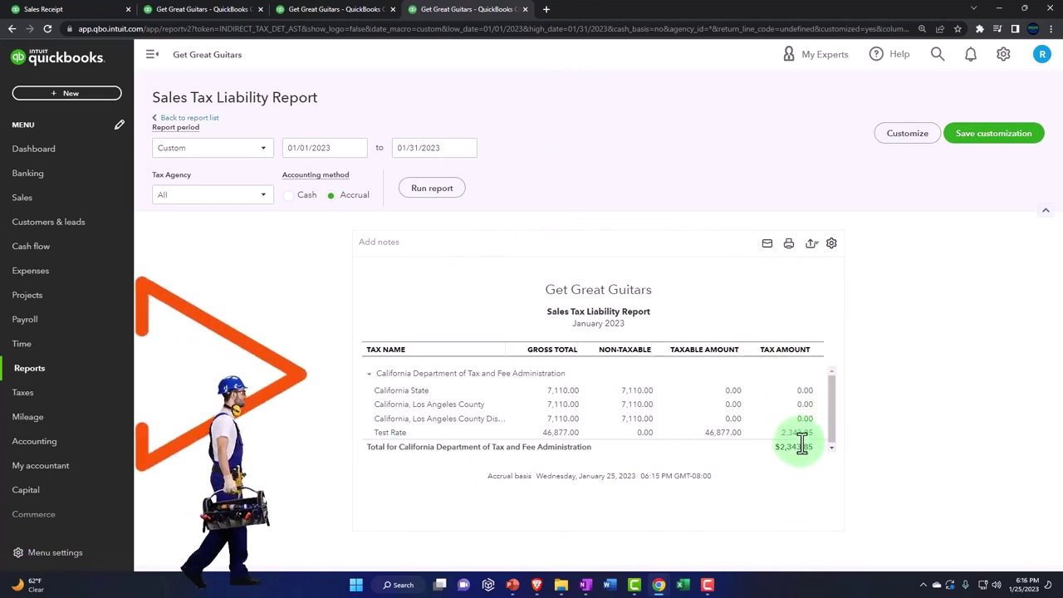
# Compare the January entries behind the balance sheet's California sales tax payable with the Sales Tax Liability Report.
pyautogui.click(208, 10)
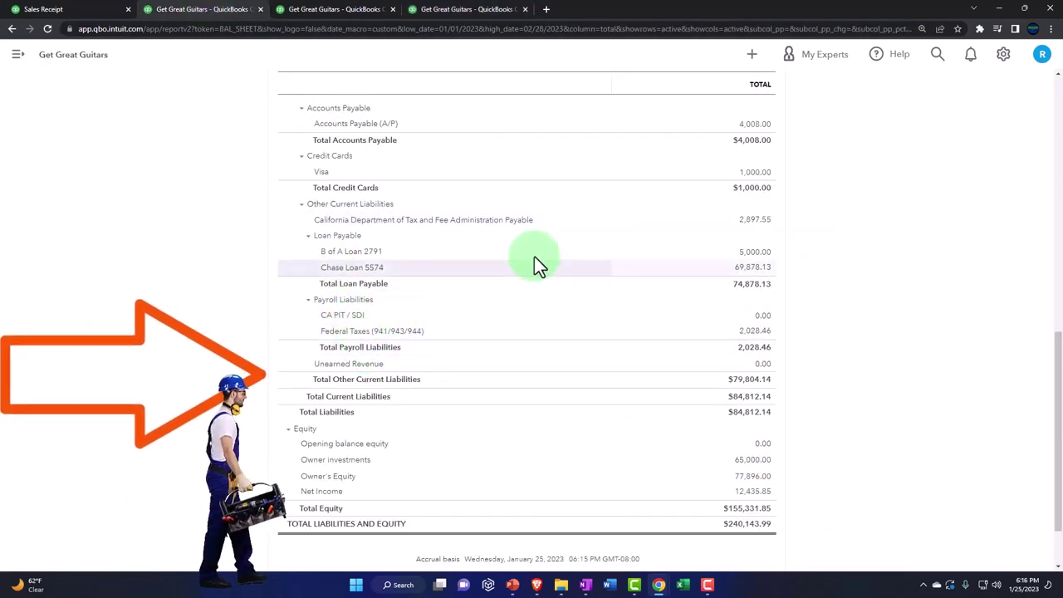
pyautogui.click(752, 221)
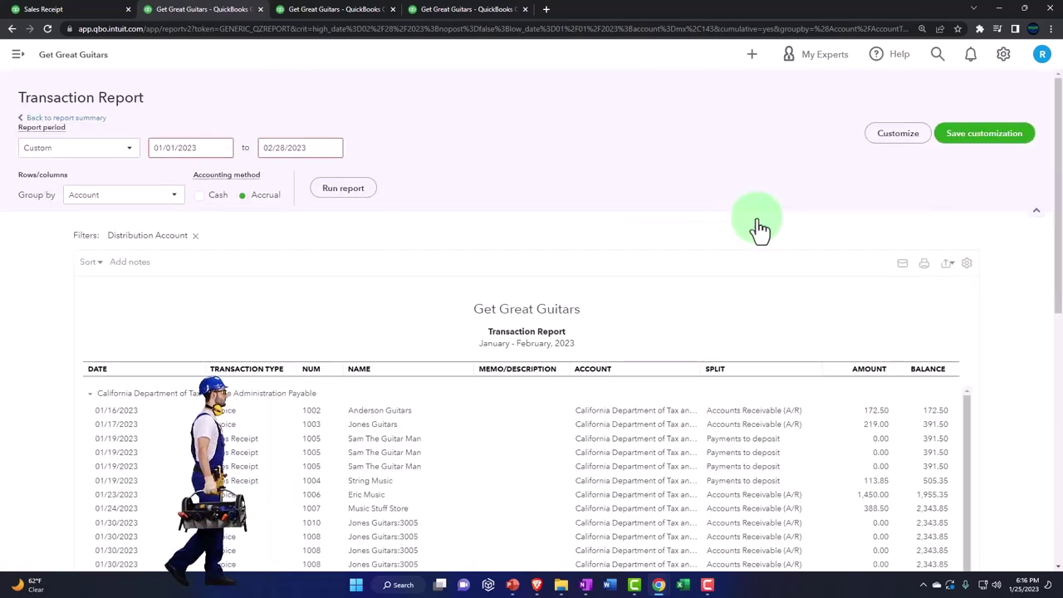
pyautogui.scroll(-2, 731, 274)
pyautogui.scroll(-2, 390, 428)
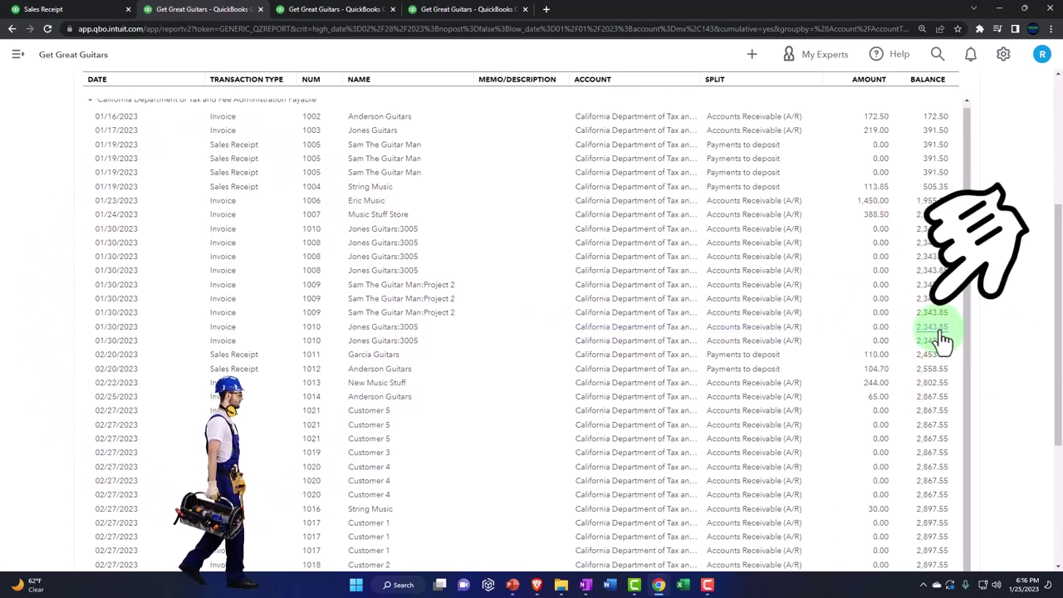
pyautogui.click(453, 11)
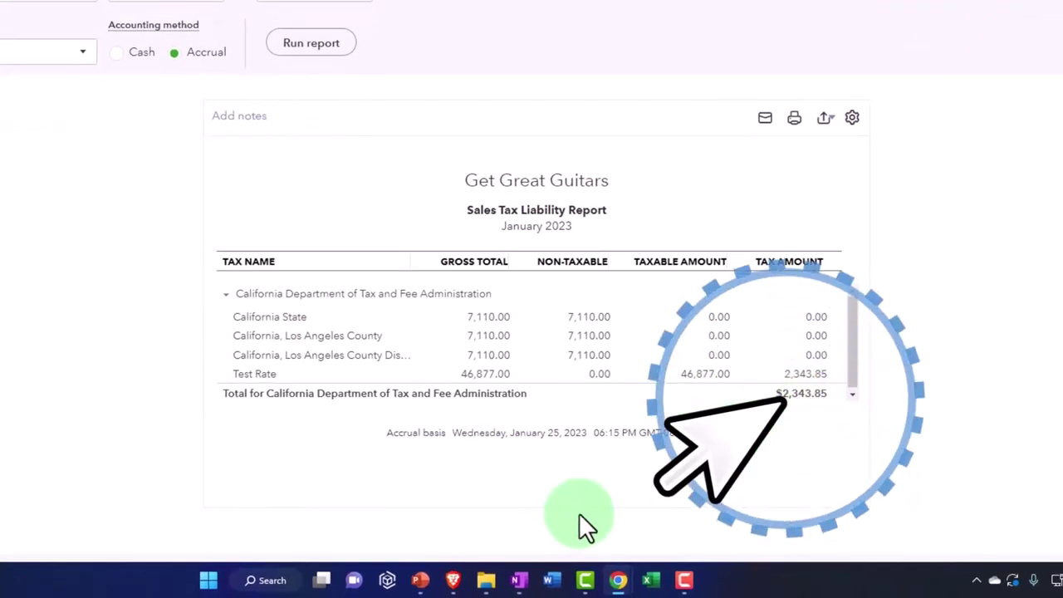
# Switch to OneNote to examine the Manage Sales Tax item in the workflow chart, then return to QuickBooks in the browser.
pyautogui.click(519, 580)
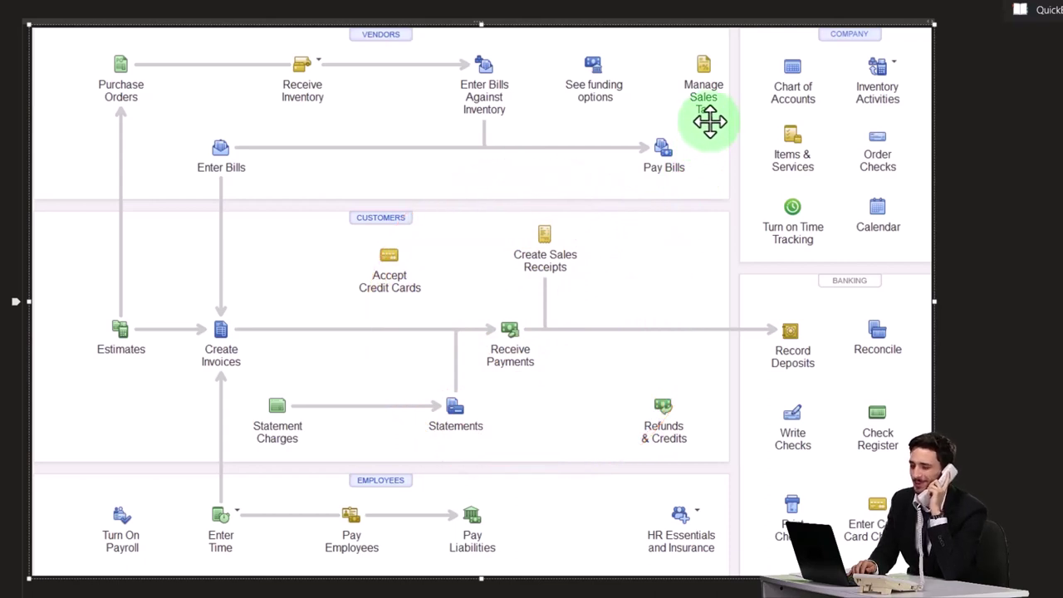
pyautogui.click(711, 122)
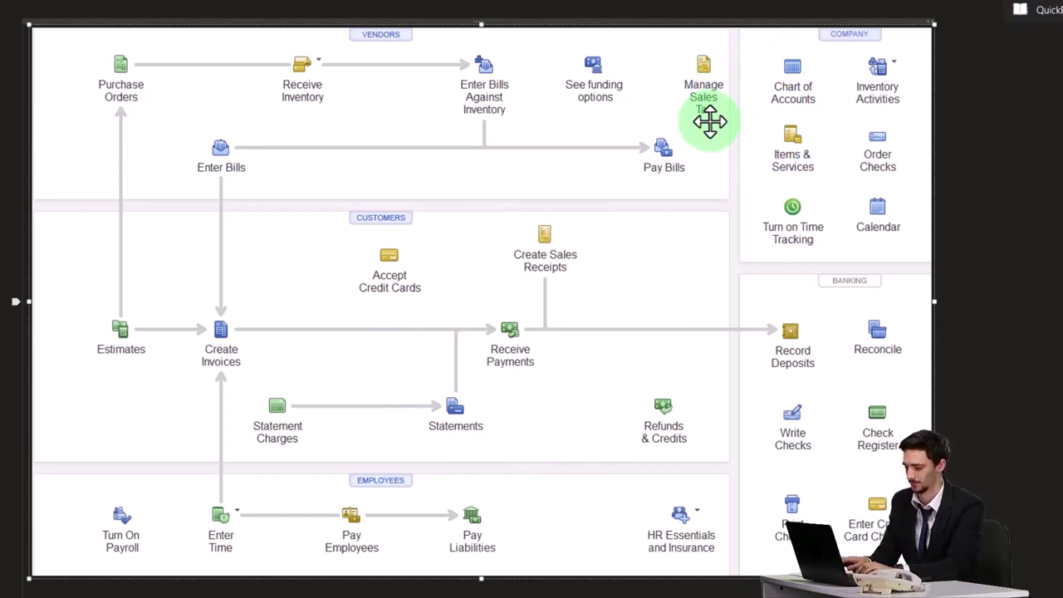
pyautogui.click(711, 104)
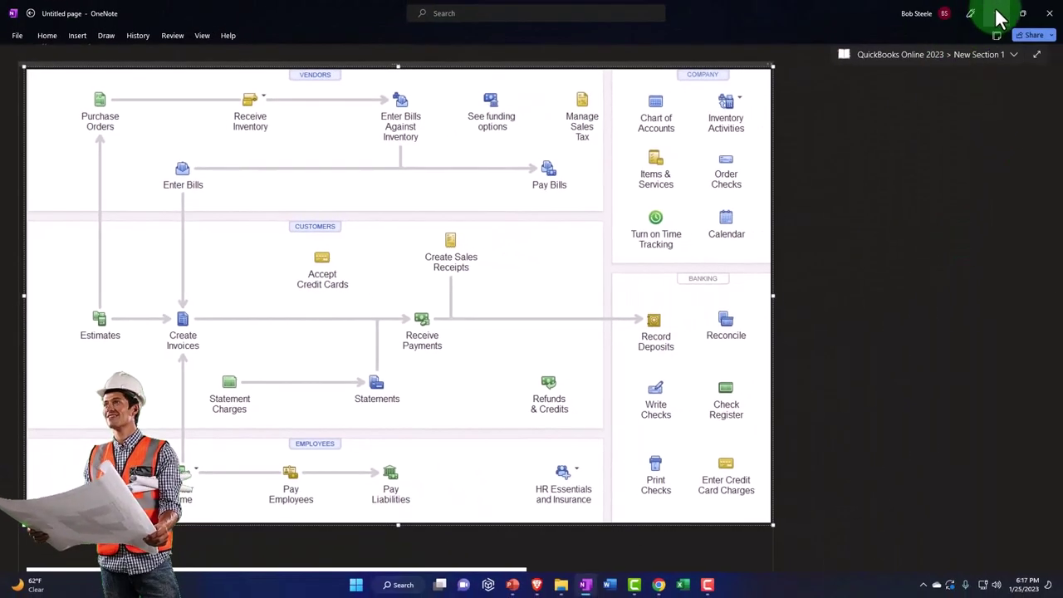
pyautogui.click(1001, 18)
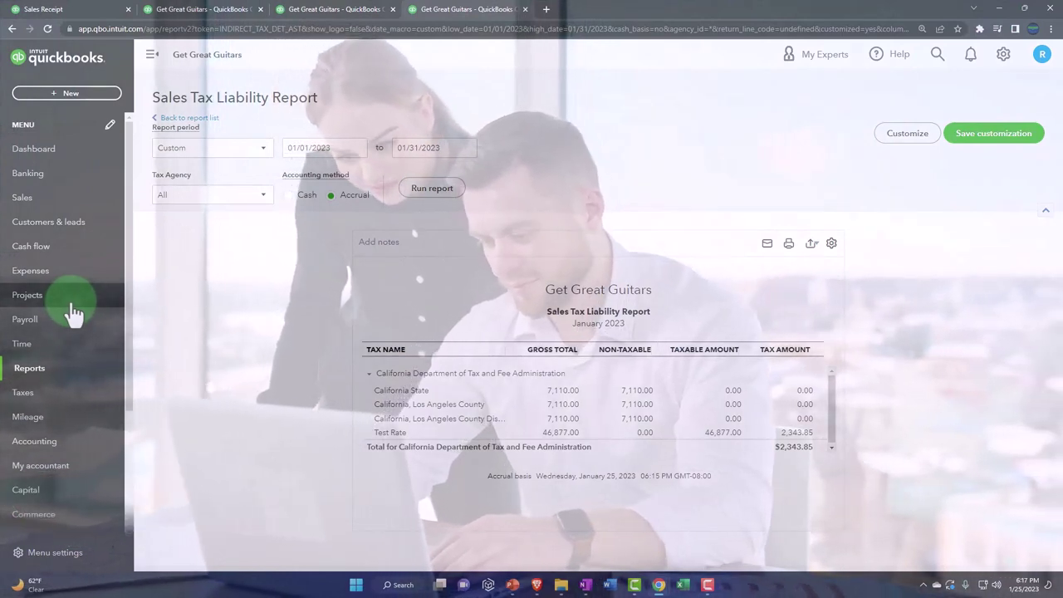
# Open the Sales tax page under Taxes and collapse the navigation menu.
pyautogui.click(33, 395)
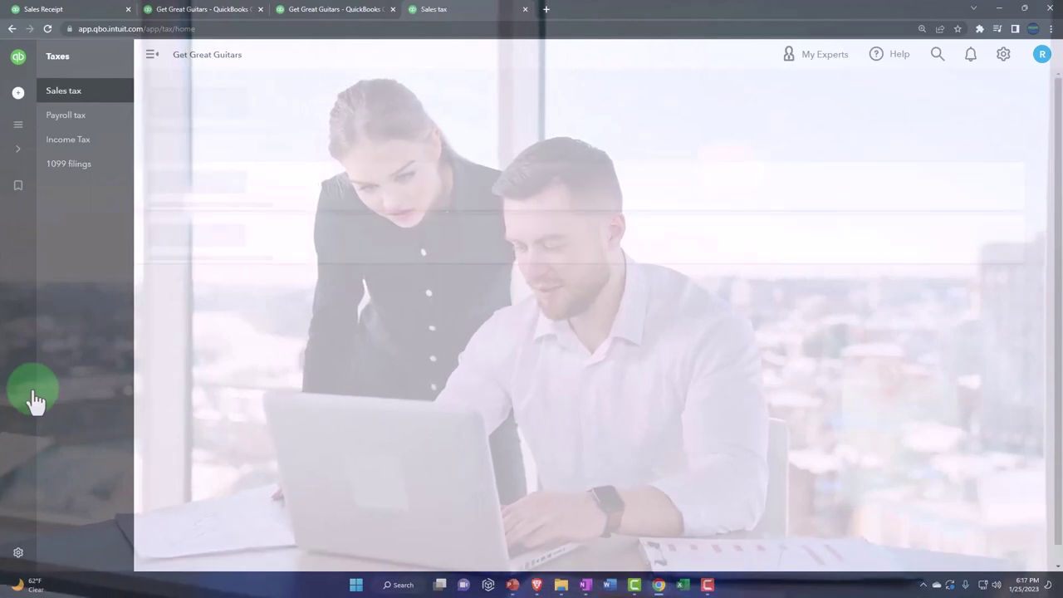
pyautogui.click(151, 59)
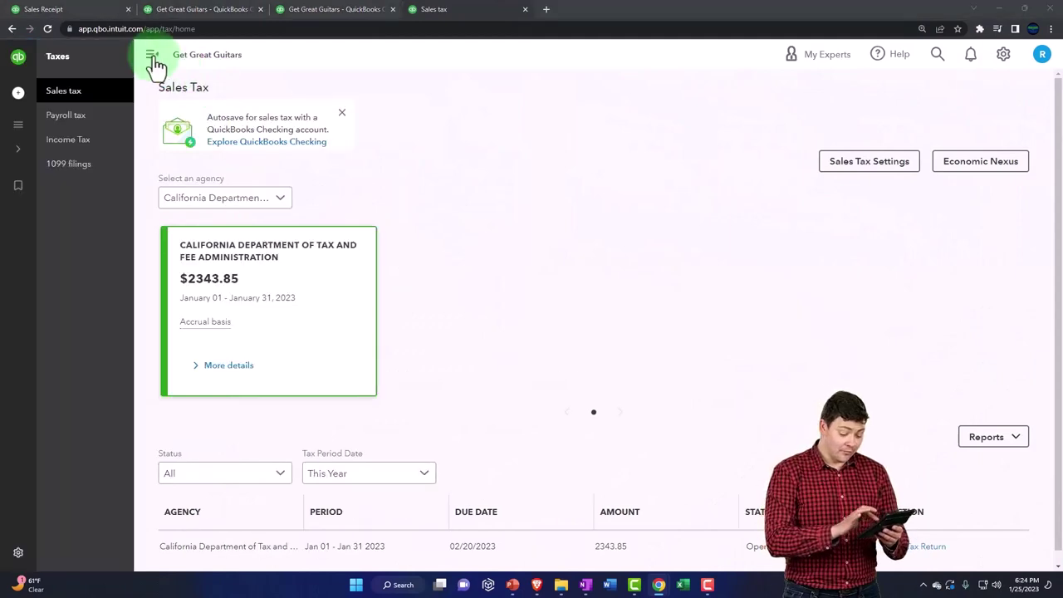
pyautogui.click(152, 57)
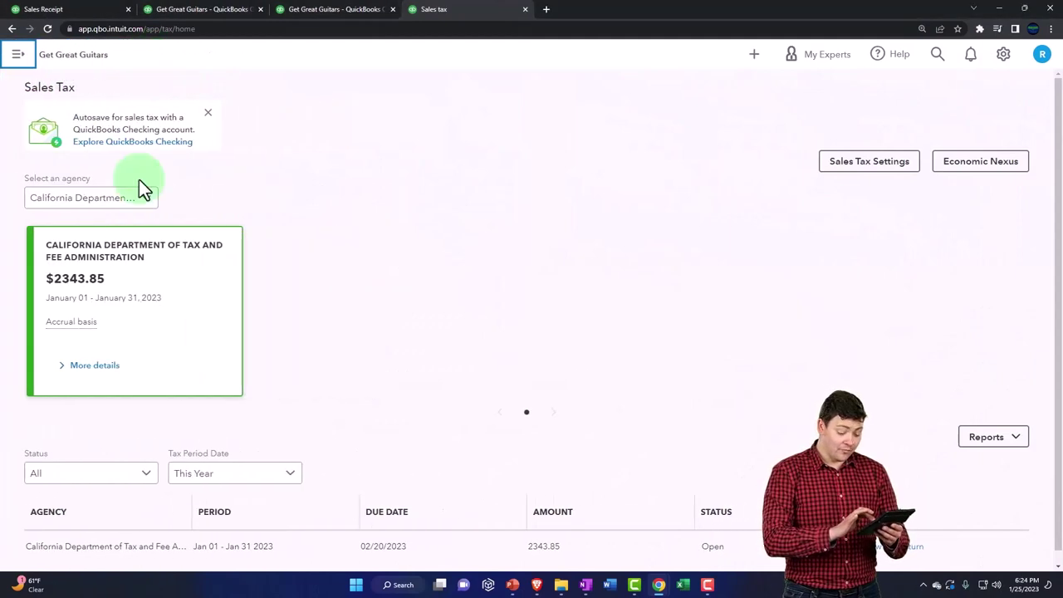
# Expand the California tax agency card's details and view the status filter options, leaving the filter on All.
pyautogui.click(100, 373)
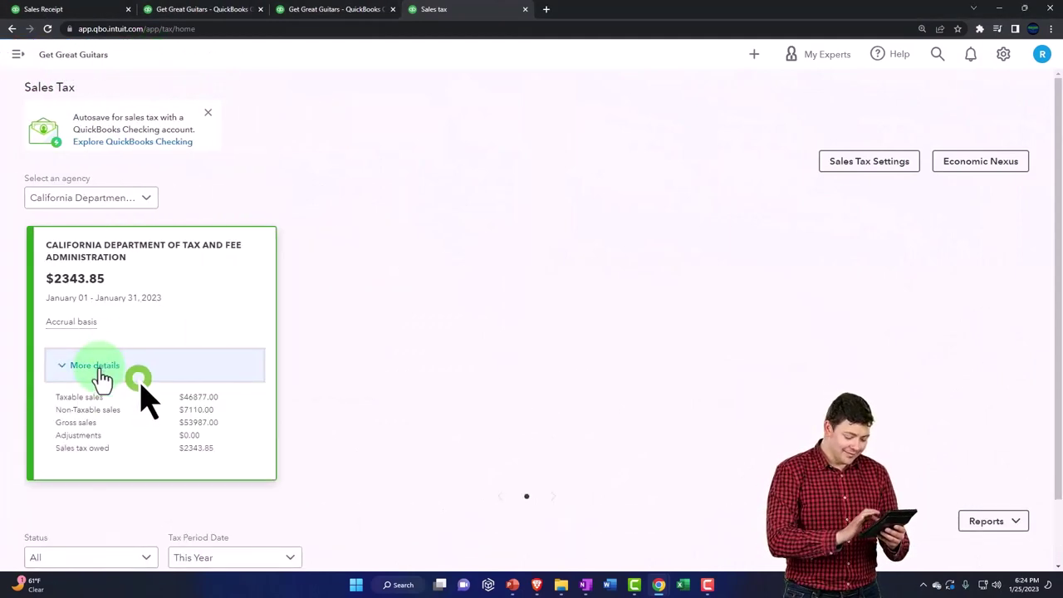
pyautogui.scroll(-1, 103, 413)
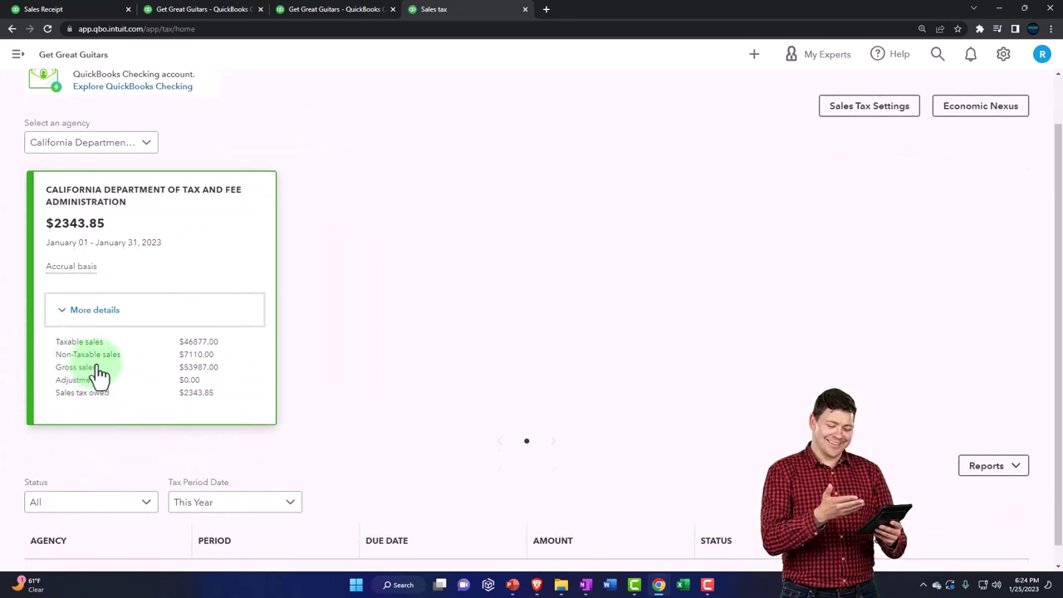
pyautogui.scroll(-1, 100, 378)
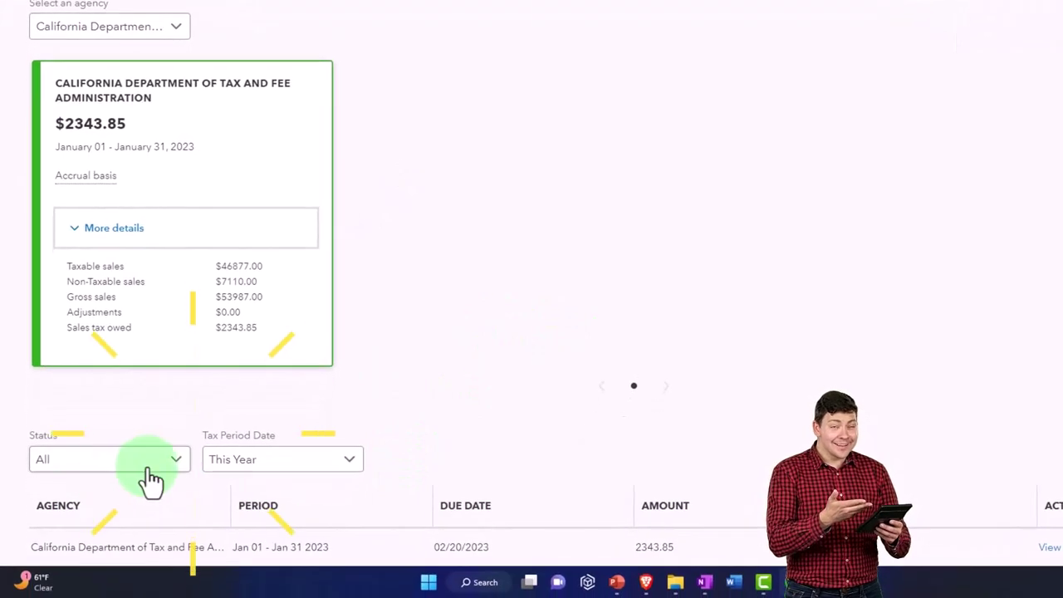
pyautogui.click(153, 478)
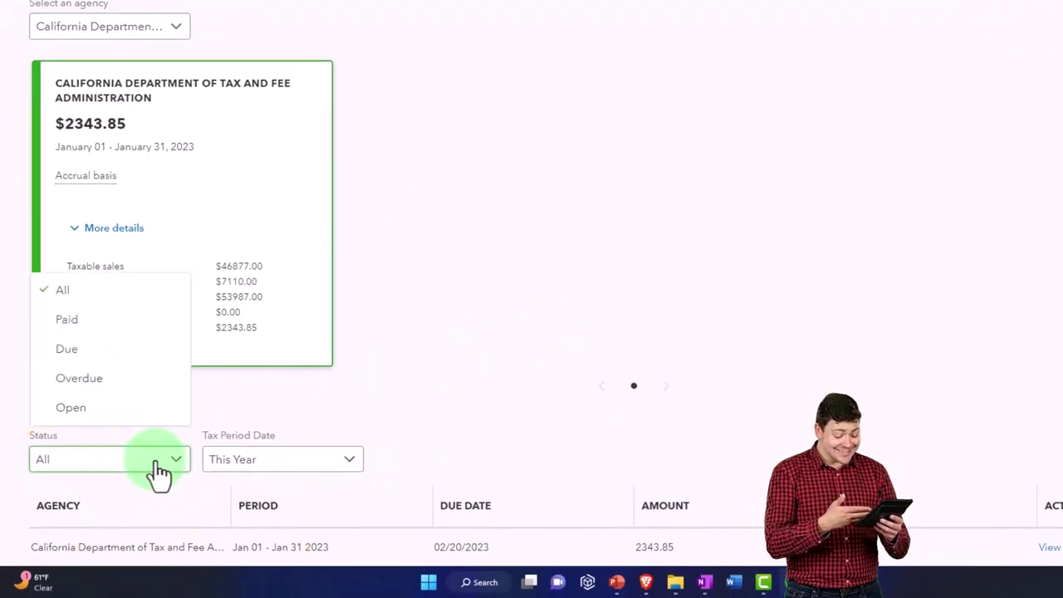
pyautogui.click(158, 472)
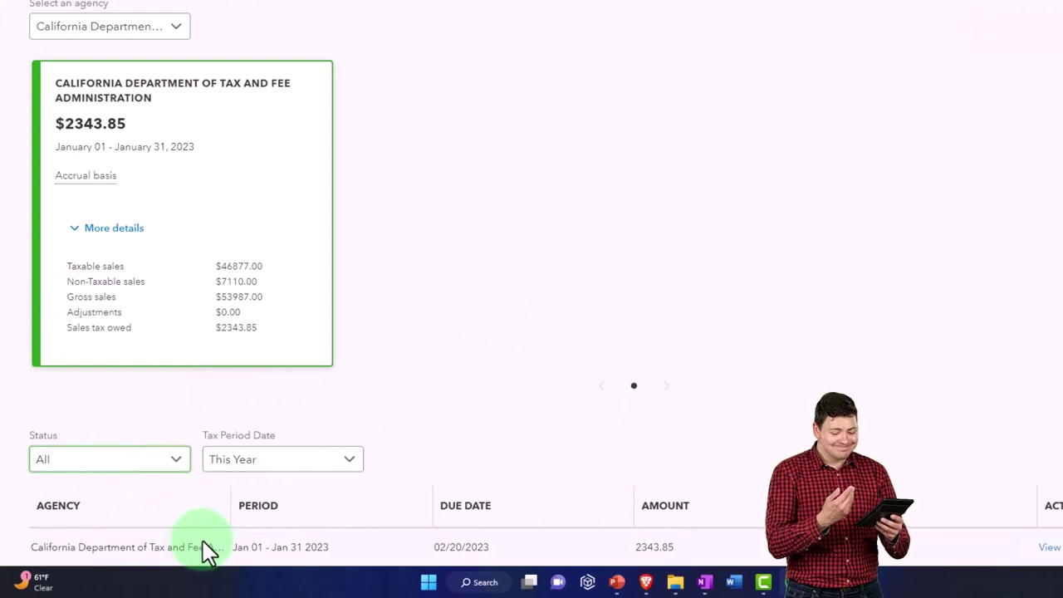
# View the tax period date options, leaving This Year selected, and review the California sales tax return for January 2023 before closing it.
pyautogui.click(349, 465)
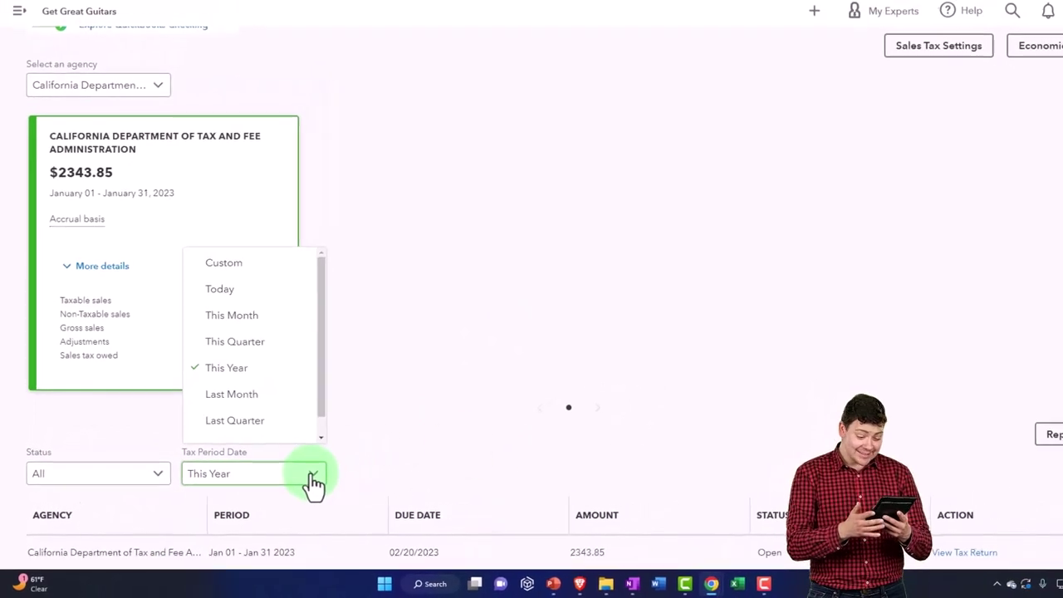
pyautogui.click(456, 413)
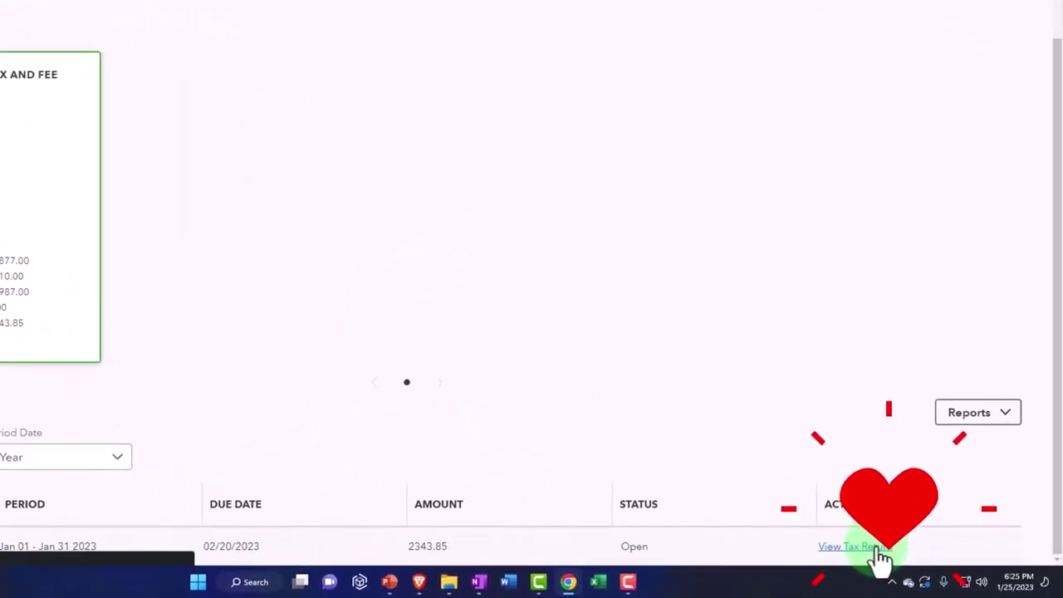
pyautogui.click(864, 546)
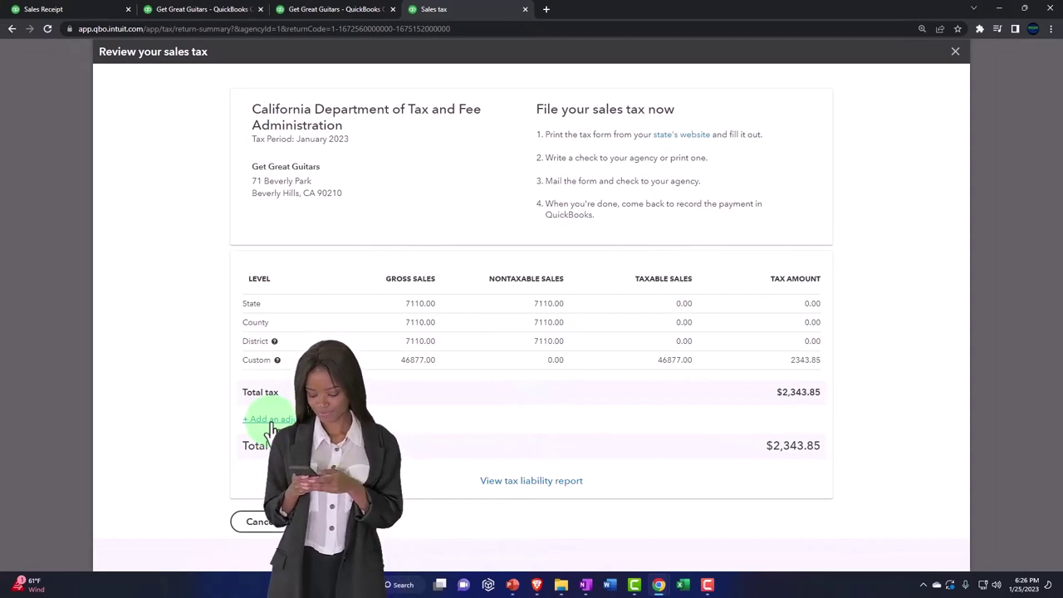
pyautogui.click(955, 53)
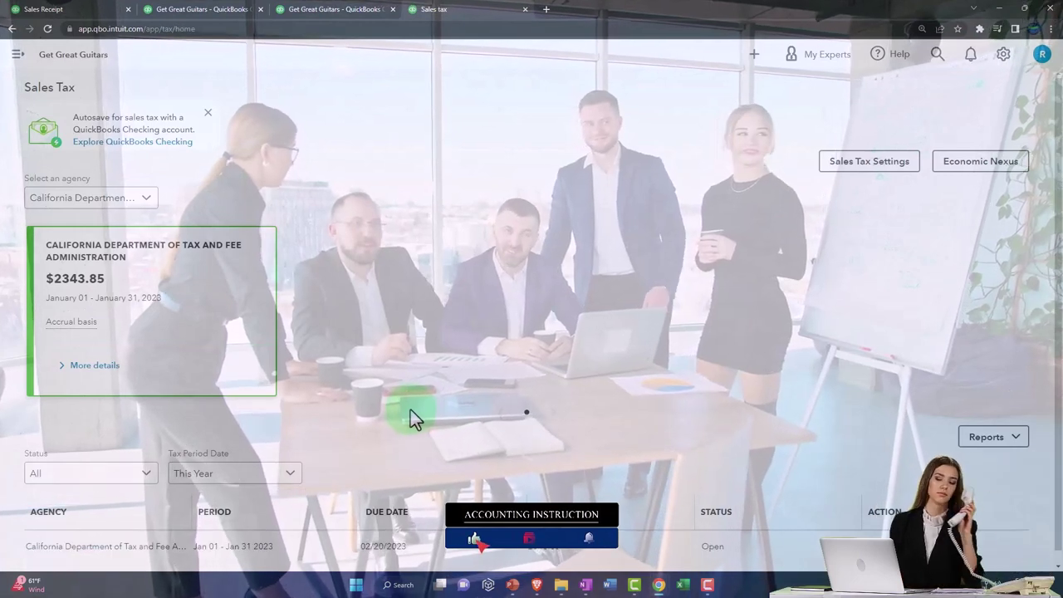
# Filter the tax periods to Last Month, review the December 2022 California return, and return to the Sales Tax overview.
pyautogui.scroll(-1, 411, 409)
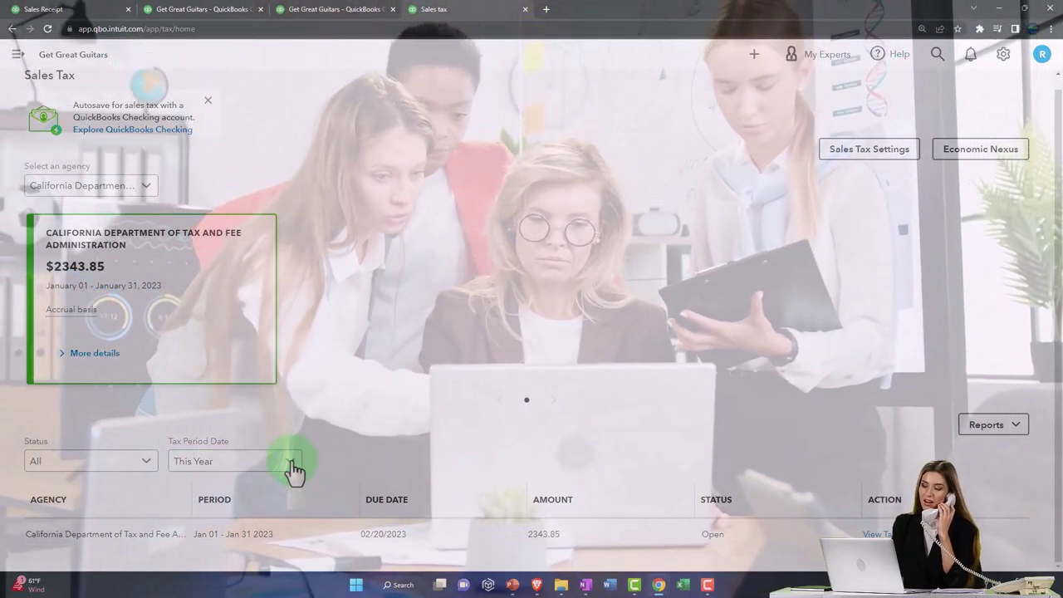
pyautogui.click(291, 462)
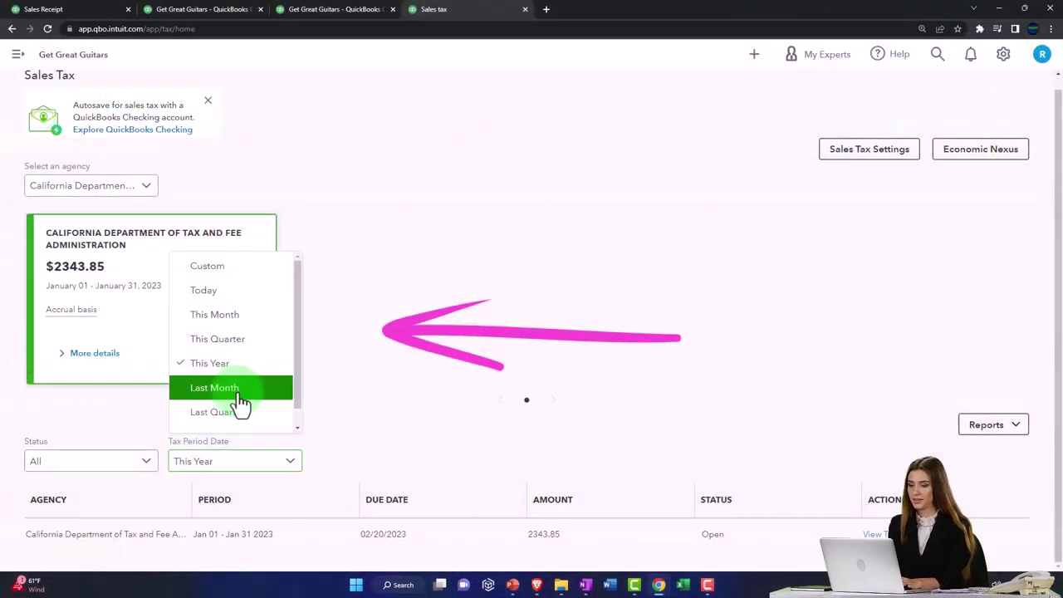
pyautogui.click(239, 392)
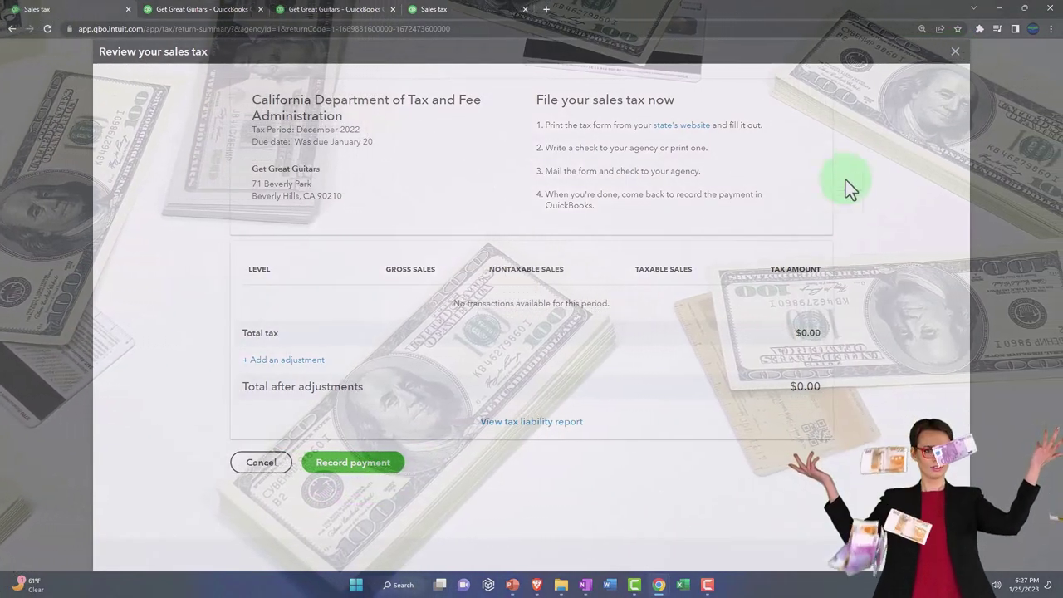
pyautogui.click(957, 54)
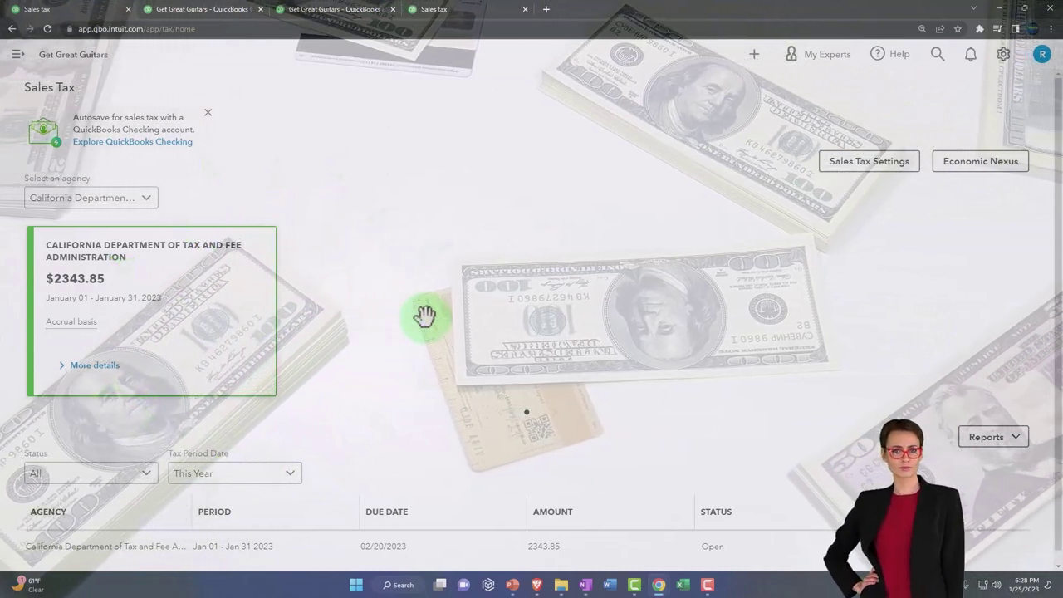
pyautogui.scroll(-1, 424, 315)
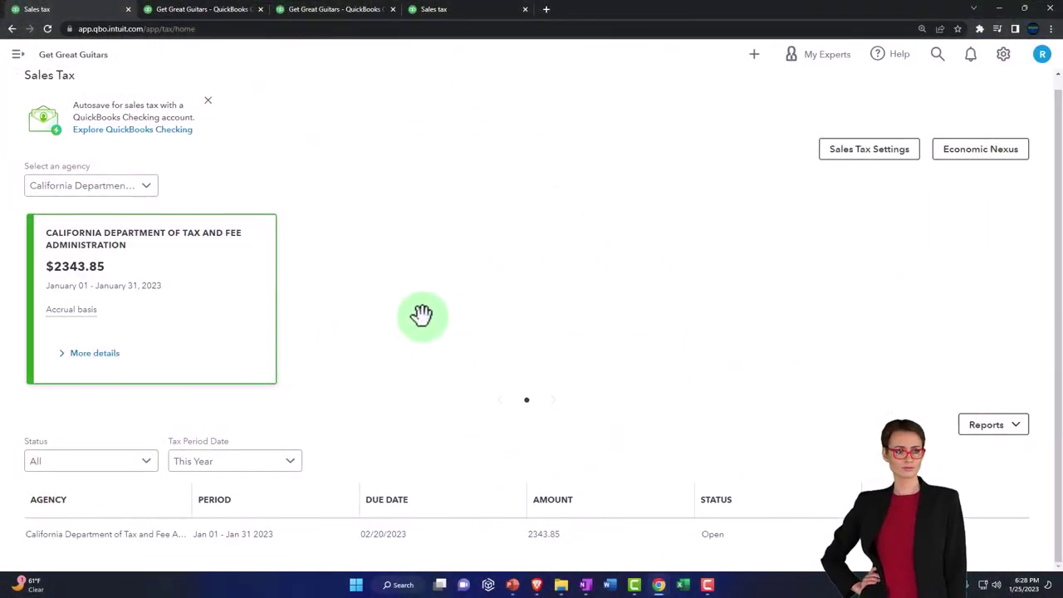